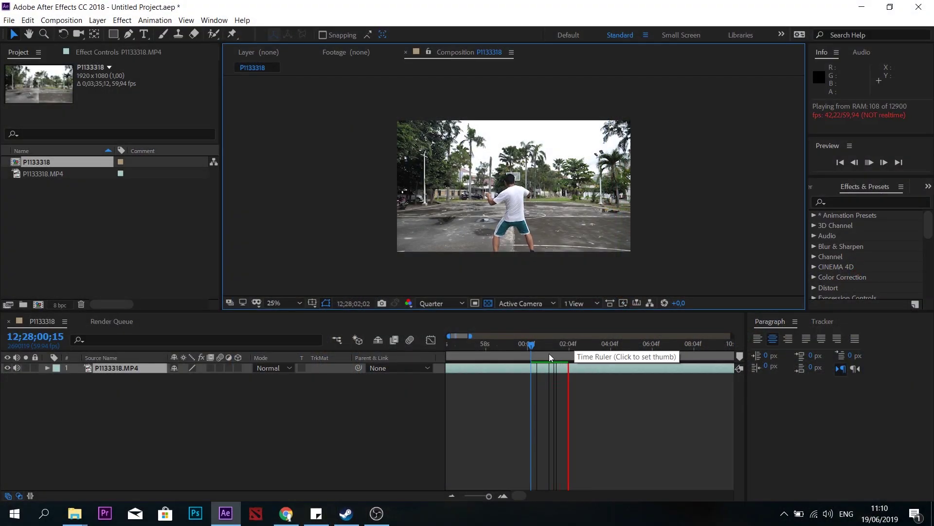
# - Split the court footage layer at the first shot change and set preview resolution to Quarter
pyautogui.moveTo(598, 352); pyautogui.dragTo(658, 359)
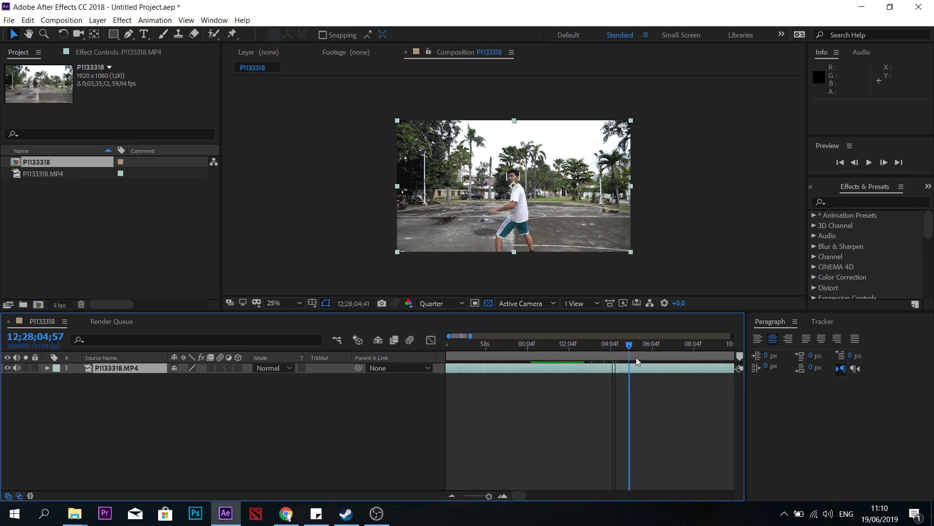
pyautogui.hotkey('ctrl', 'shift', 'd')
pyautogui.moveTo(659, 354); pyautogui.dragTo(662, 356)
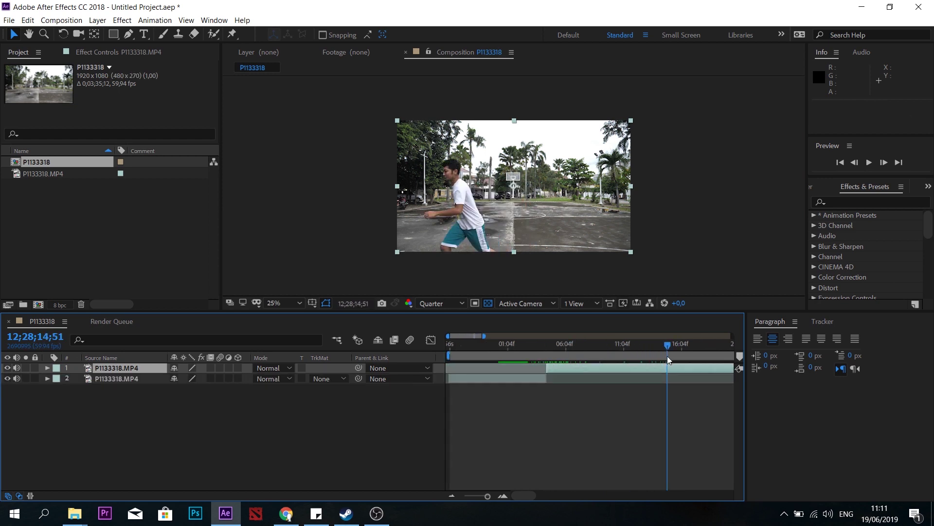
pyautogui.moveTo(589, 349); pyautogui.dragTo(648, 354)
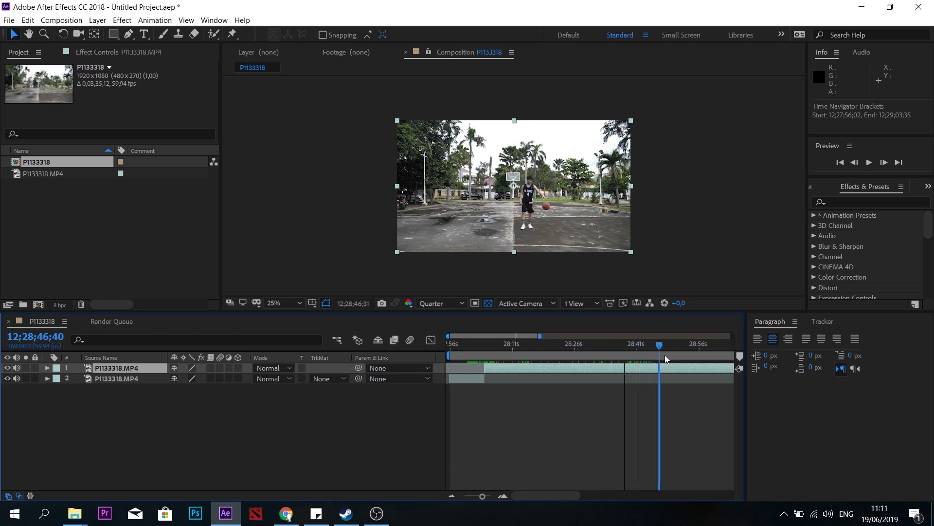
pyautogui.press('-')
pyautogui.press('-')
pyautogui.press('-')
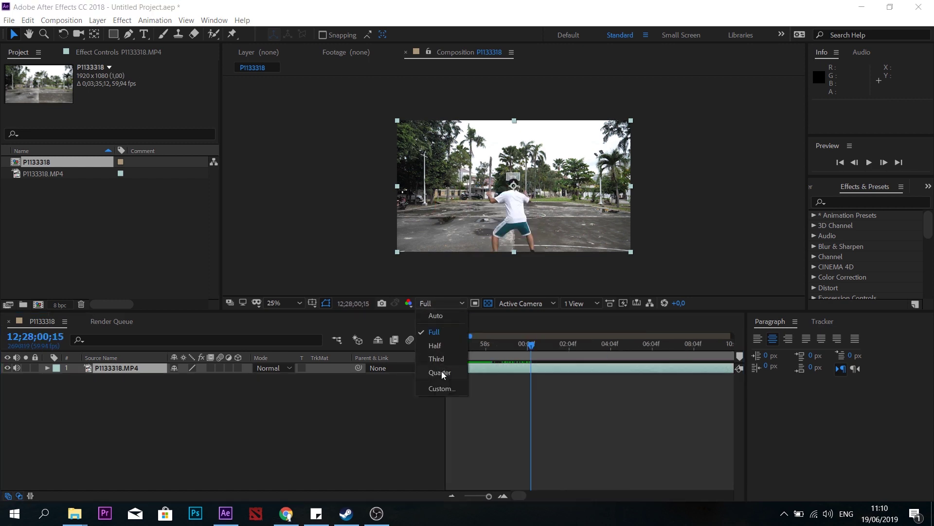
pyautogui.click(441, 365)
# - Split the layer at the next two shot changes and select the middle piece
pyautogui.moveTo(567, 346); pyautogui.dragTo(549, 347)
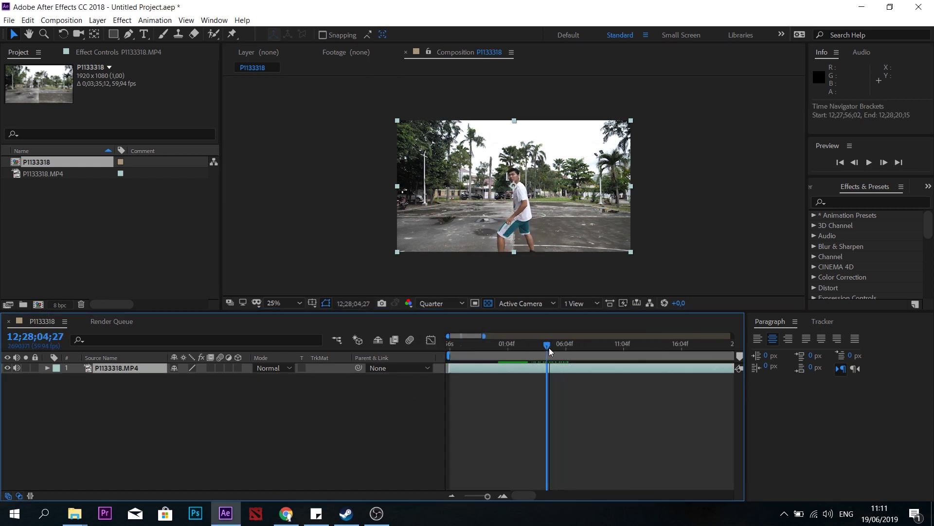
pyautogui.hotkey('ctrl', 'shift', 'd')
pyautogui.click(658, 346)
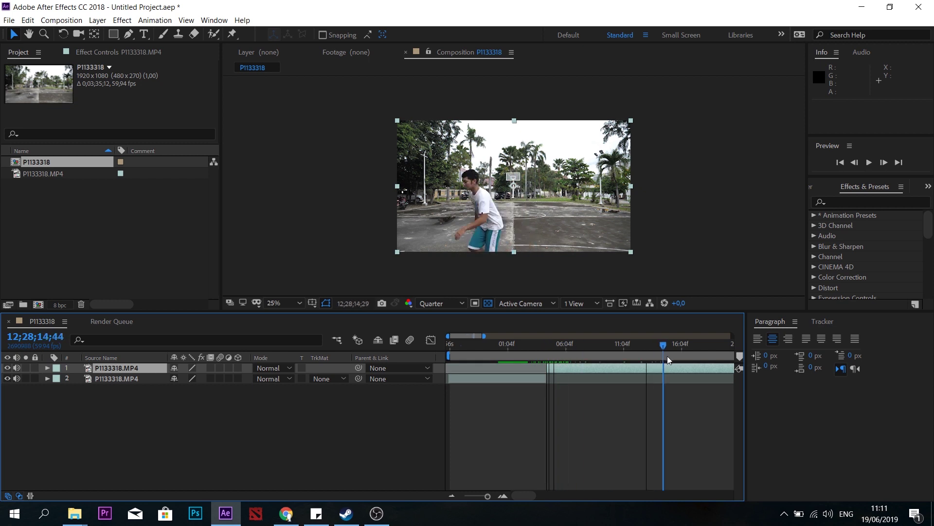
pyautogui.scroll(-3, 645, 349)
pyautogui.moveTo(632, 349)
pyautogui.mouseDown()
pyautogui.moveTo(663, 355)
pyautogui.moveTo(611, 359)
pyautogui.mouseUp()
pyautogui.scroll(-2, 647, 352)
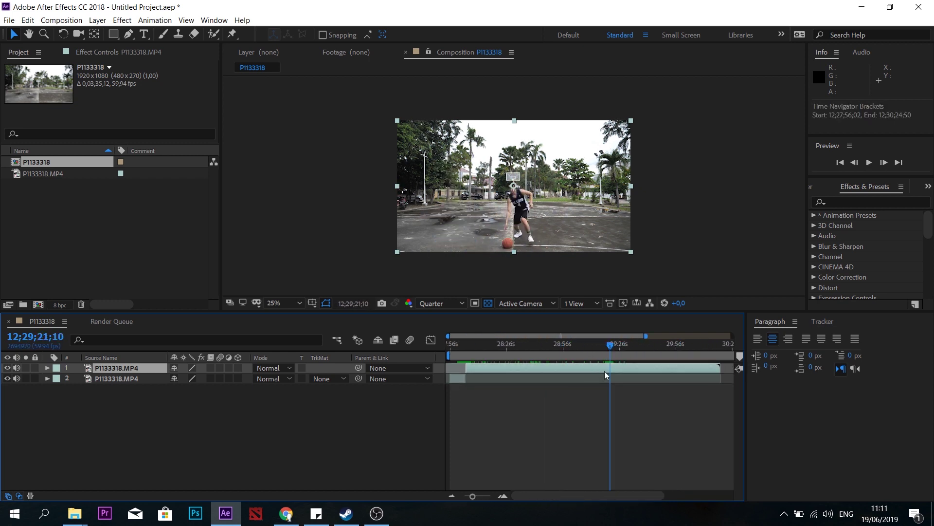
pyautogui.hotkey('ctrl', 'shift', 'd')
pyautogui.click(556, 379)
# - Delete the unwanted middle piece, close the gap, name the layers dito and abi, and put dito above abi
pyautogui.press('Delete')
pyautogui.moveTo(628, 368); pyautogui.dragTo(486, 368)
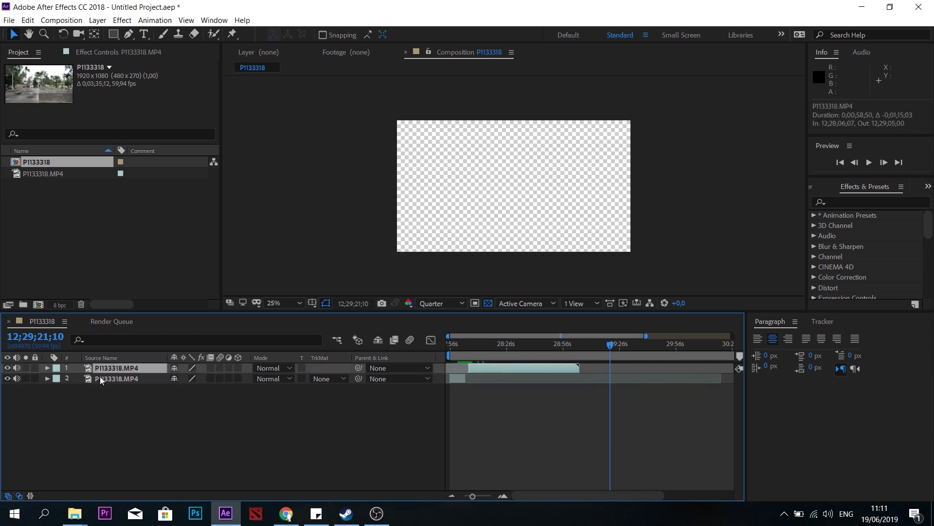
pyautogui.rightClick(121, 379)
pyautogui.click(192, 373)
pyautogui.write('to')
pyautogui.press('Return')
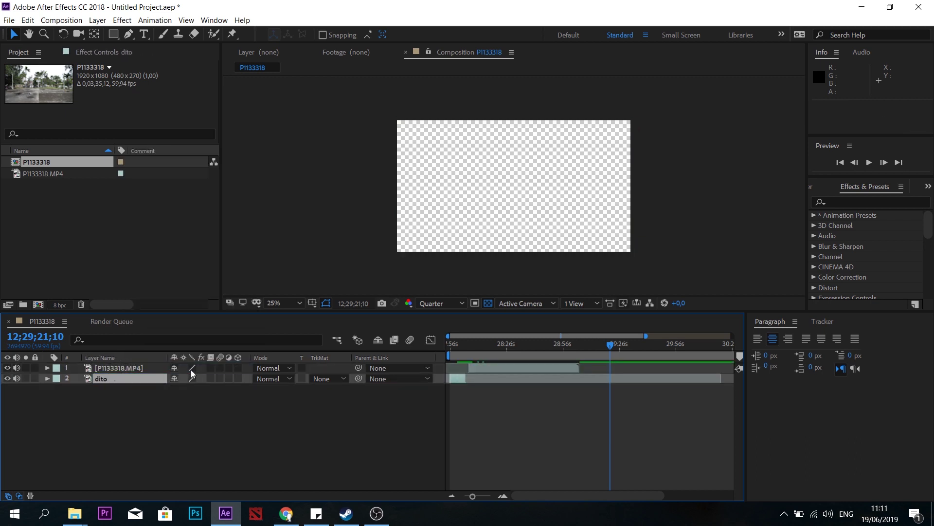
pyautogui.rightClick(121, 373)
pyautogui.click(152, 360)
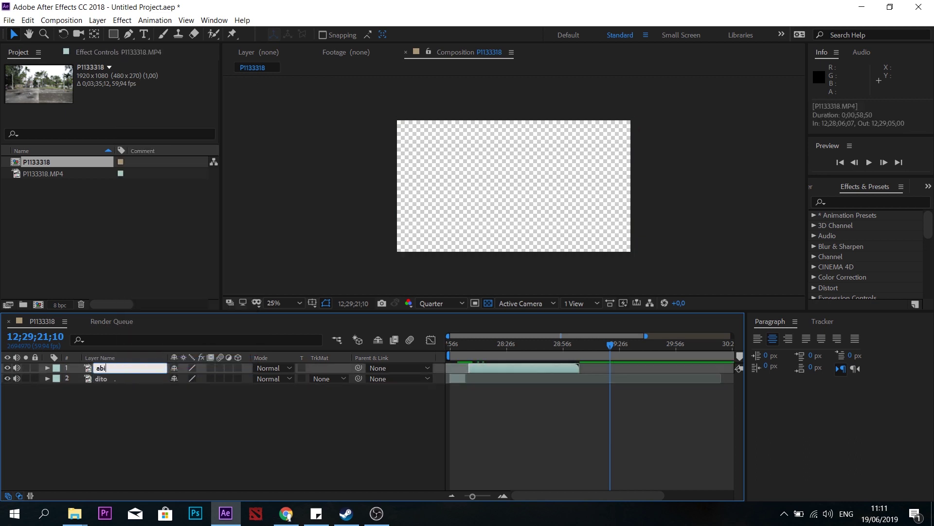
pyautogui.press('Return')
pyautogui.moveTo(501, 379); pyautogui.dragTo(502, 359)
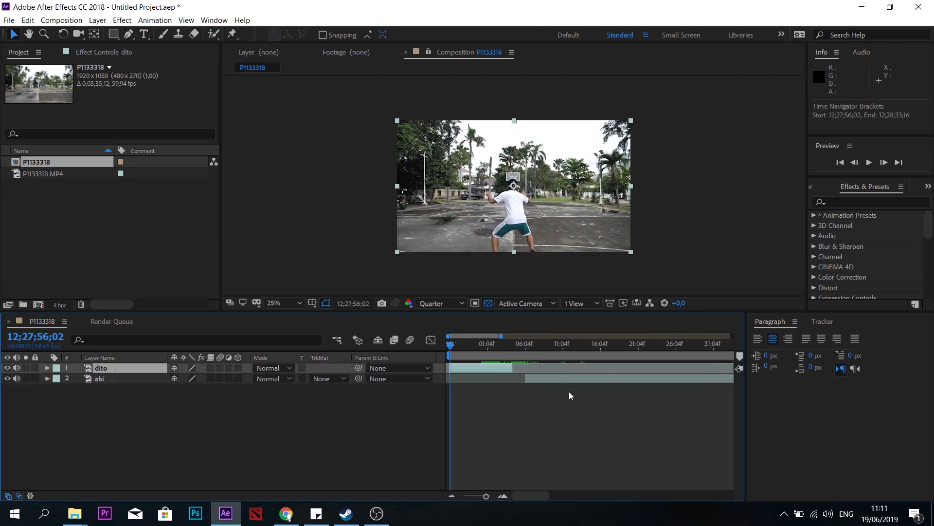
# - Split dito at an empty-court frame, name the split piece 'bg dito', and start it at the composition start
pyautogui.press('=')
pyautogui.click(517, 380)
pyautogui.press('-')
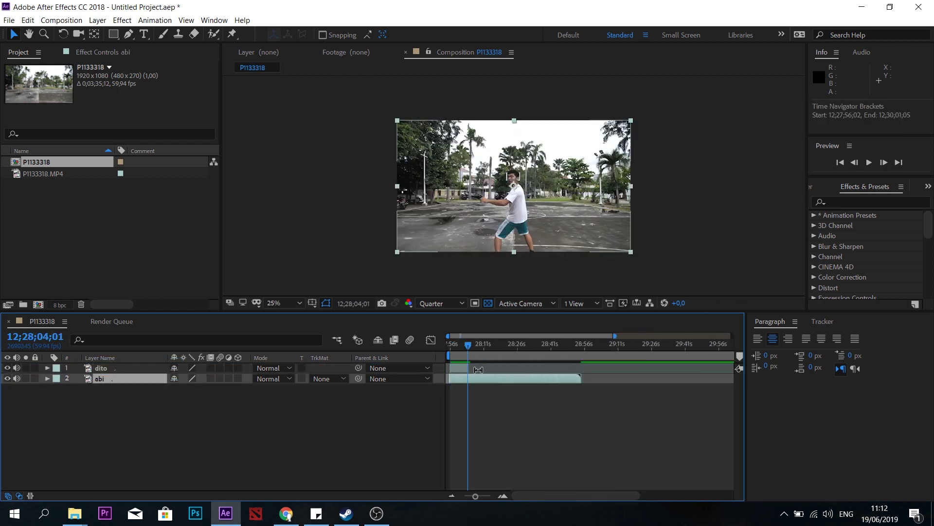
pyautogui.click(510, 371)
pyautogui.moveTo(518, 346); pyautogui.dragTo(497, 347)
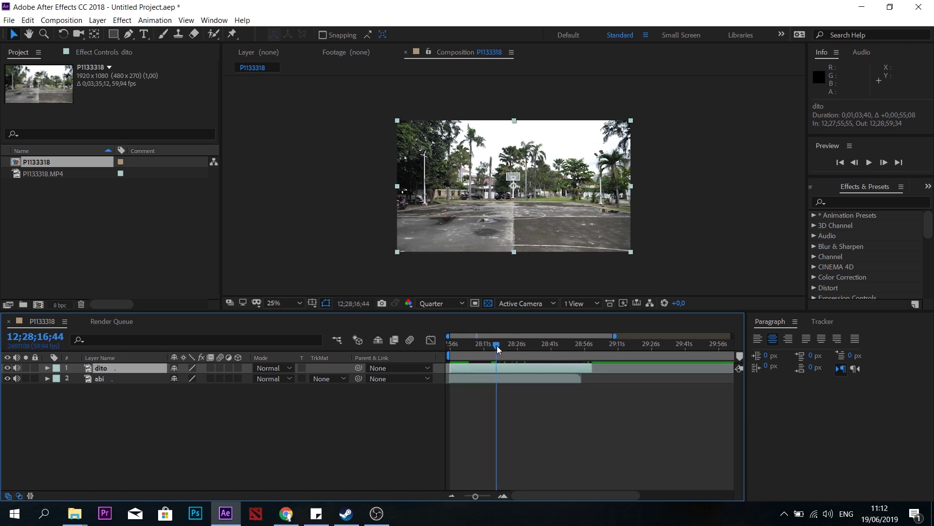
pyautogui.hotkey('ctrl', 'shift', 'd')
pyautogui.rightClick(120, 380)
pyautogui.click(149, 369)
pyautogui.write('bg dito')
pyautogui.press('Return')
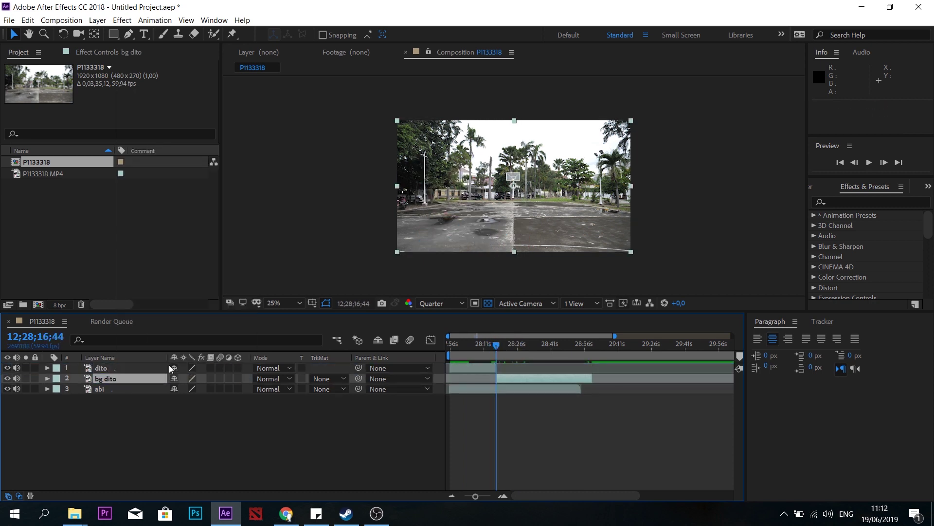
pyautogui.press('Home')
pyautogui.press('[')
# - Freeze bg dito on a single frame with Time > Freeze Frame
pyautogui.rightClick(460, 383)
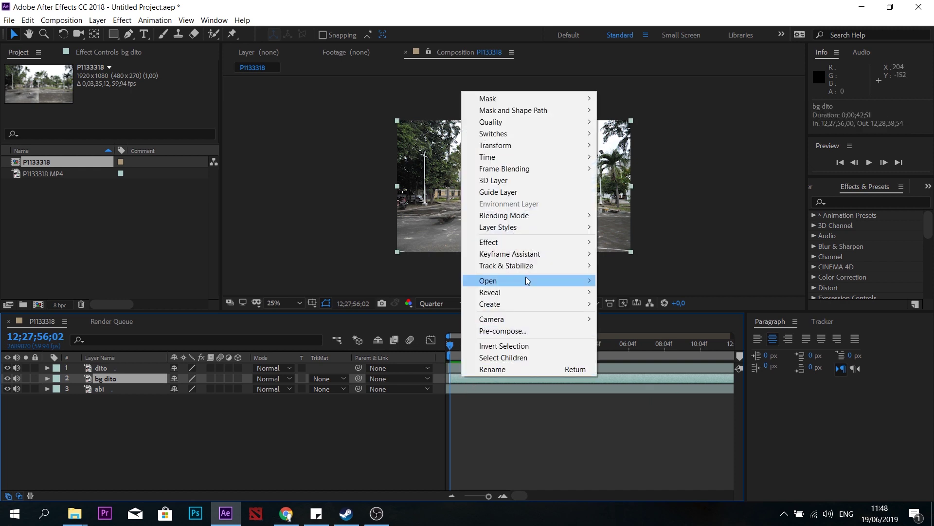
pyautogui.moveTo(535, 158)
pyautogui.click(632, 192)
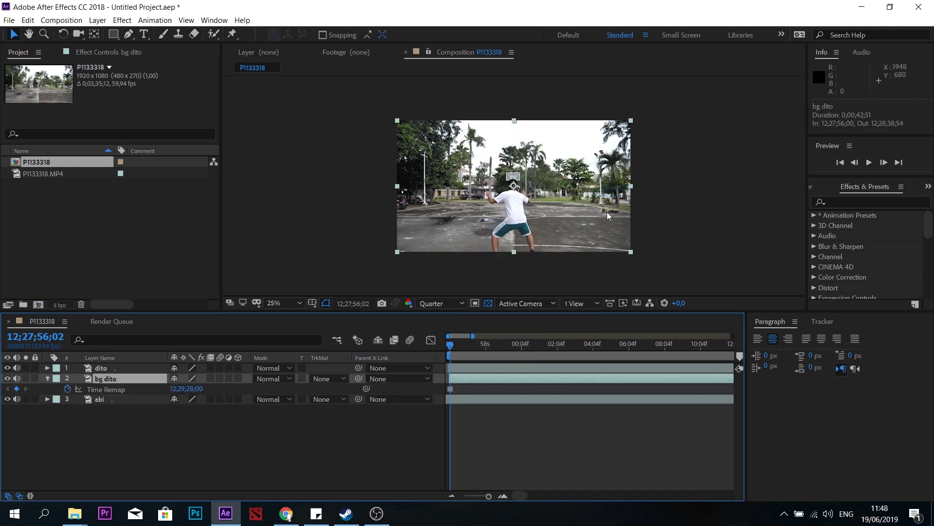
pyautogui.click(473, 368)
pyautogui.click(864, 203)
# - Apply Difference Matte to dito with bg dito as the difference layer, hiding abi and bg dito
pyautogui.write('different')
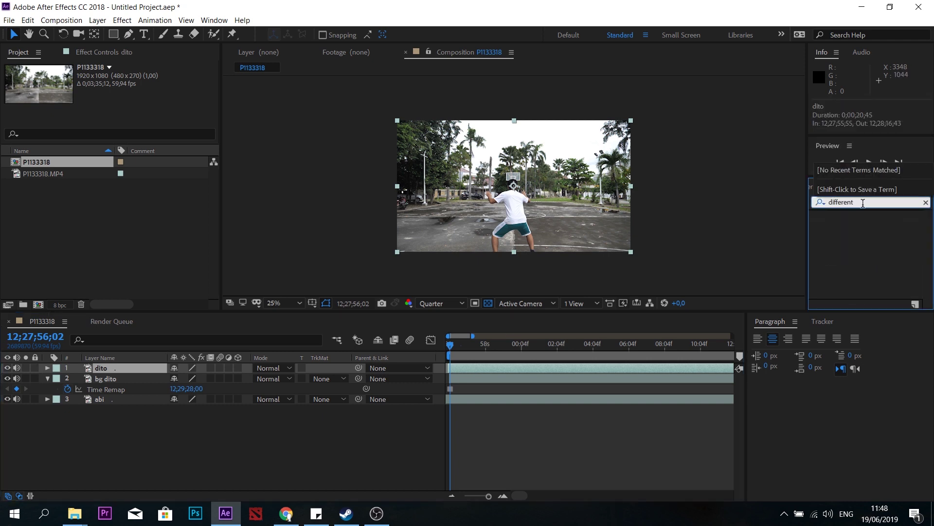
pyautogui.press('BackSpace')
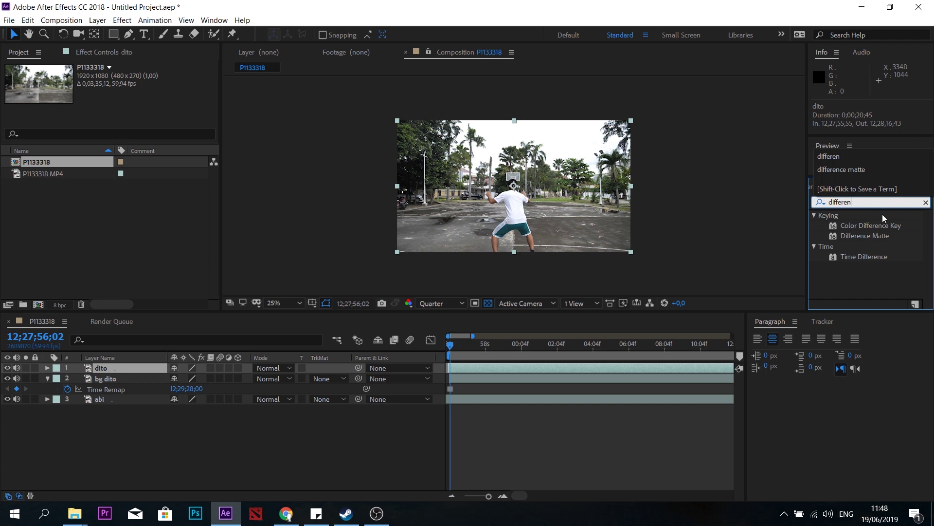
pyautogui.moveTo(876, 237)
pyautogui.mouseDown()
pyautogui.moveTo(146, 360)
pyautogui.moveTo(129, 373)
pyautogui.mouseUp()
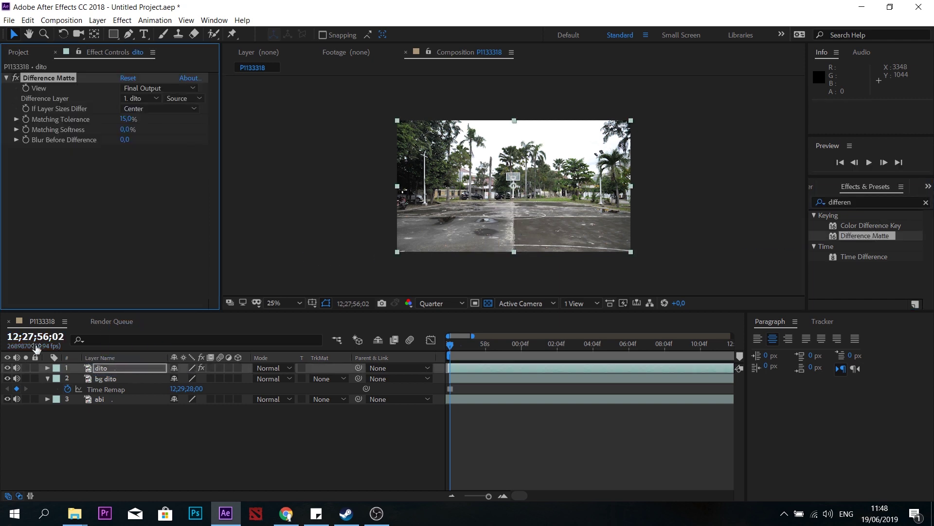
pyautogui.click(148, 99)
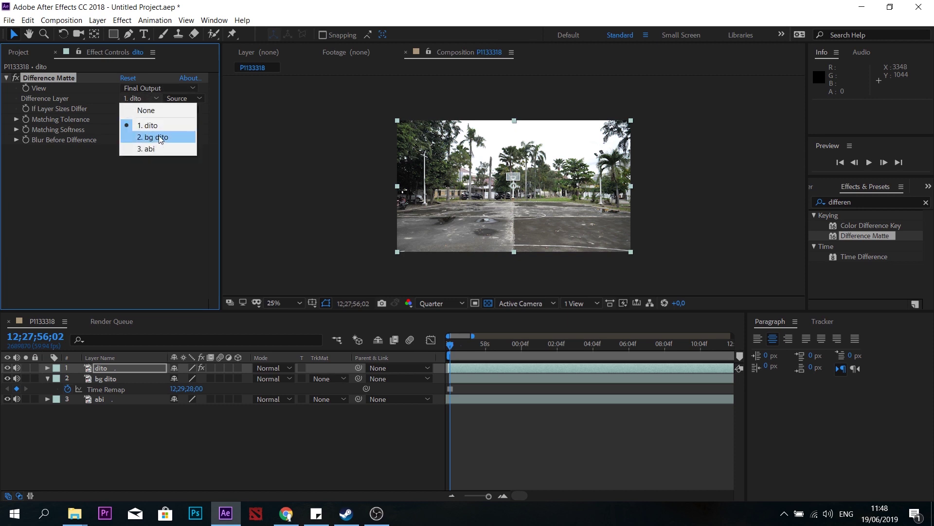
pyautogui.click(161, 137)
pyautogui.click(7, 399)
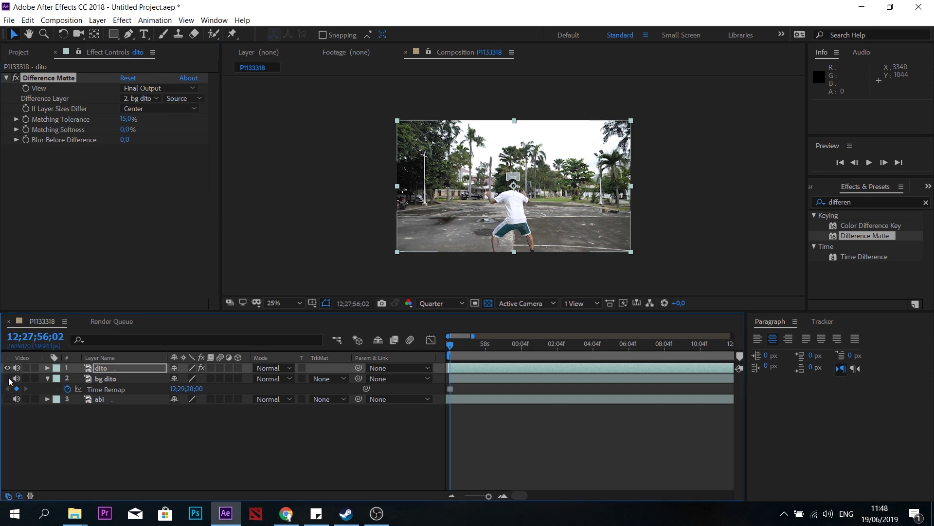
pyautogui.click(9, 379)
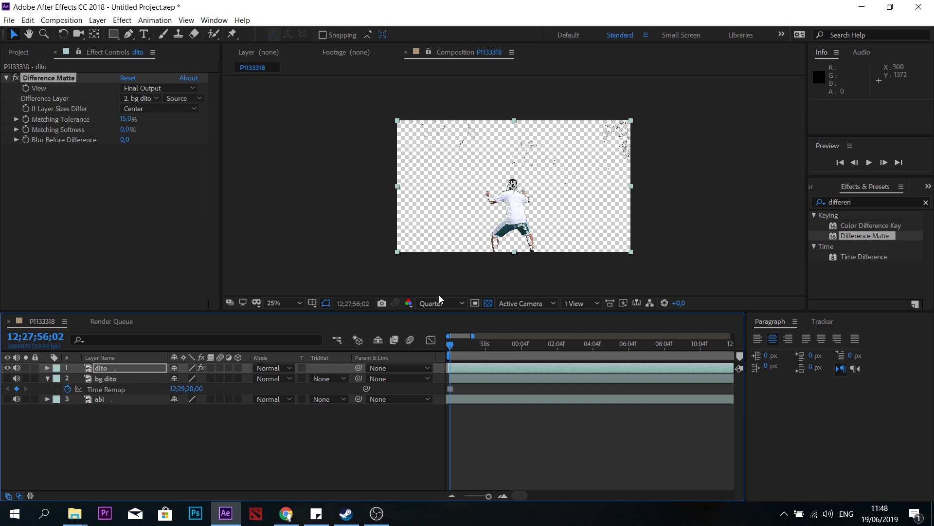
# - View the matte only at 50% zoom, with Matching Tolerance 6% and Blur Before Difference 3.2
pyautogui.press('.')
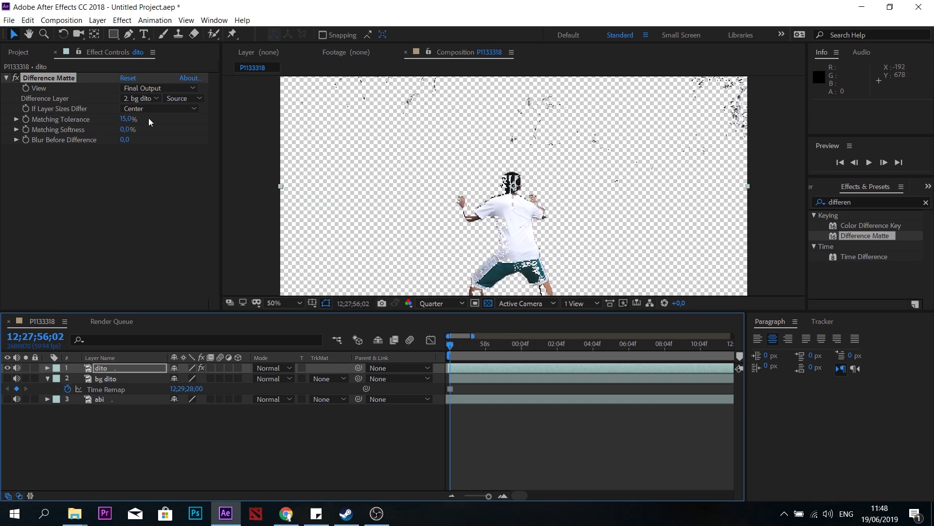
pyautogui.moveTo(124, 120); pyautogui.dragTo(103, 118)
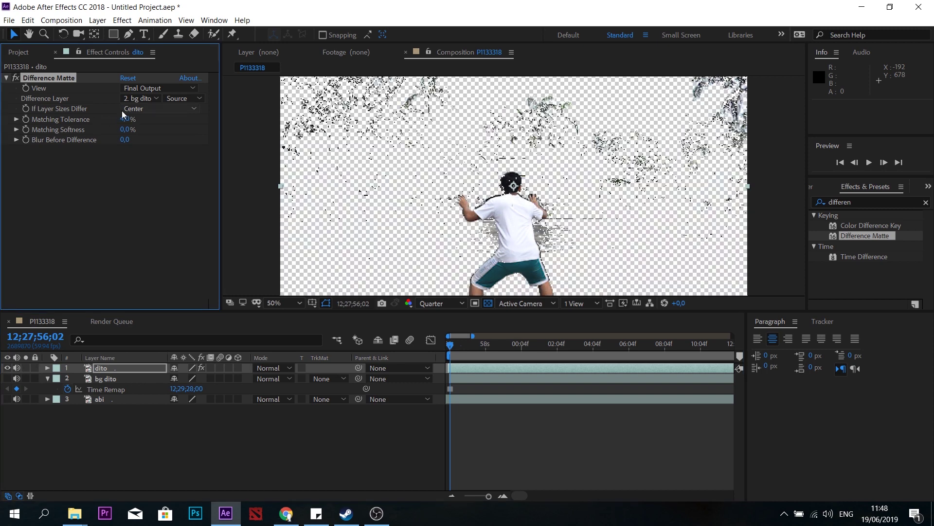
pyautogui.click(156, 88)
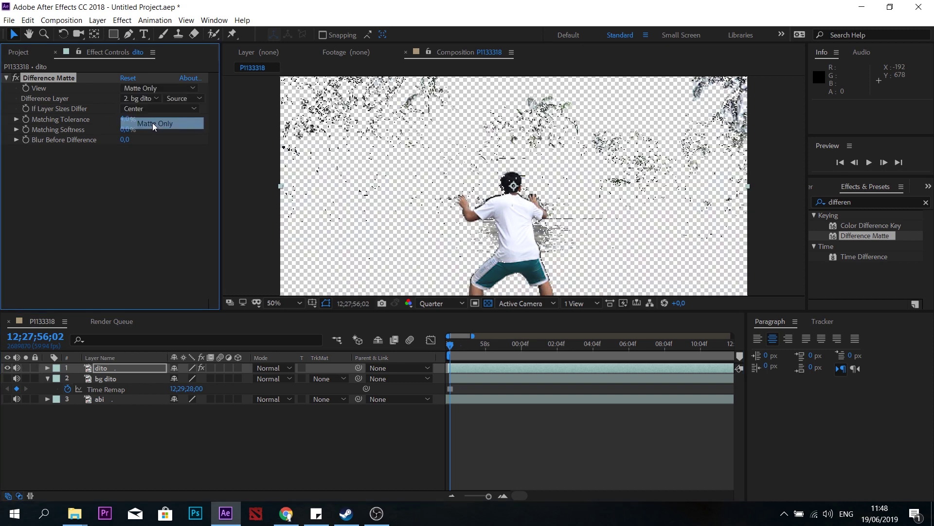
pyautogui.click(153, 123)
pyautogui.moveTo(127, 119); pyautogui.dragTo(127, 118)
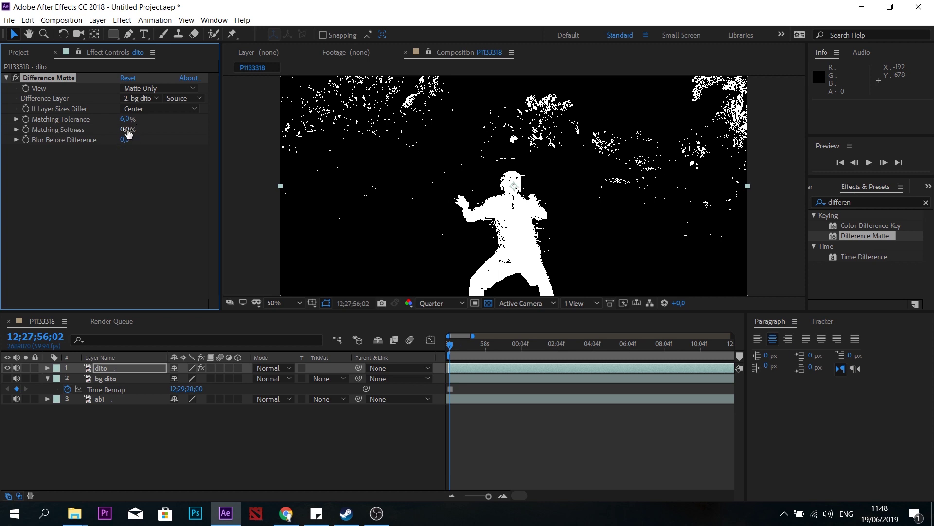
pyautogui.moveTo(125, 140); pyautogui.dragTo(137, 136)
# - Set preview resolution to Full and return the Difference Matte view to Final Output
pyautogui.click(451, 304)
pyautogui.click(428, 335)
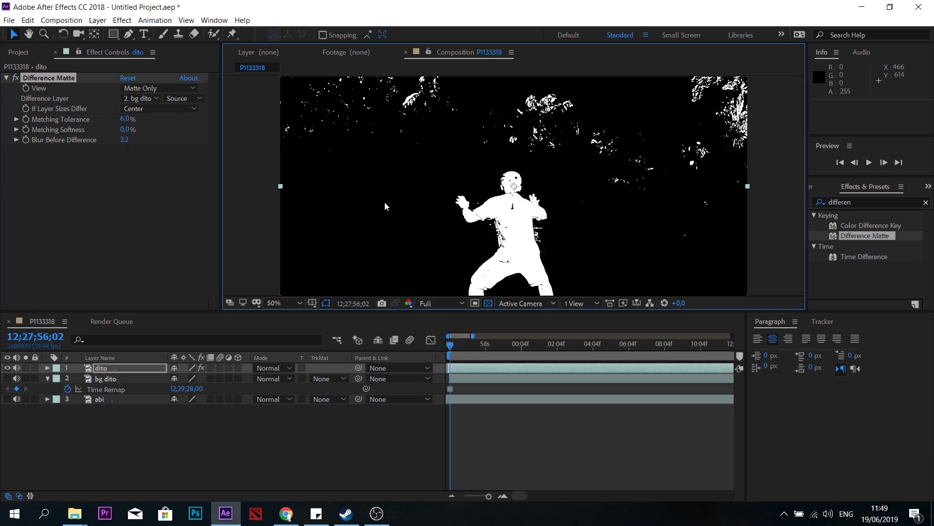
pyautogui.click(8, 379)
pyautogui.click(161, 88)
pyautogui.click(146, 89)
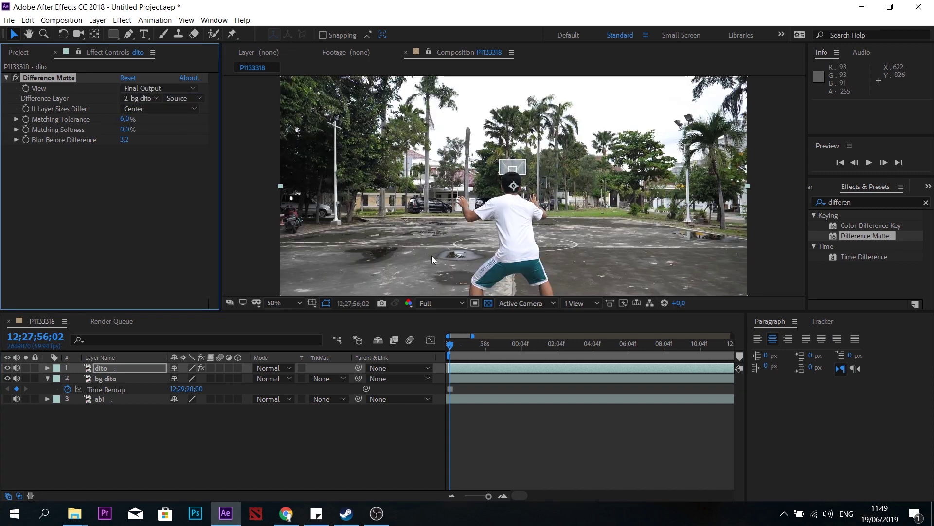
# - Hide bg dito, show abi behind the keyed Dito, then preview and scrub the composite
pyautogui.click(7, 379)
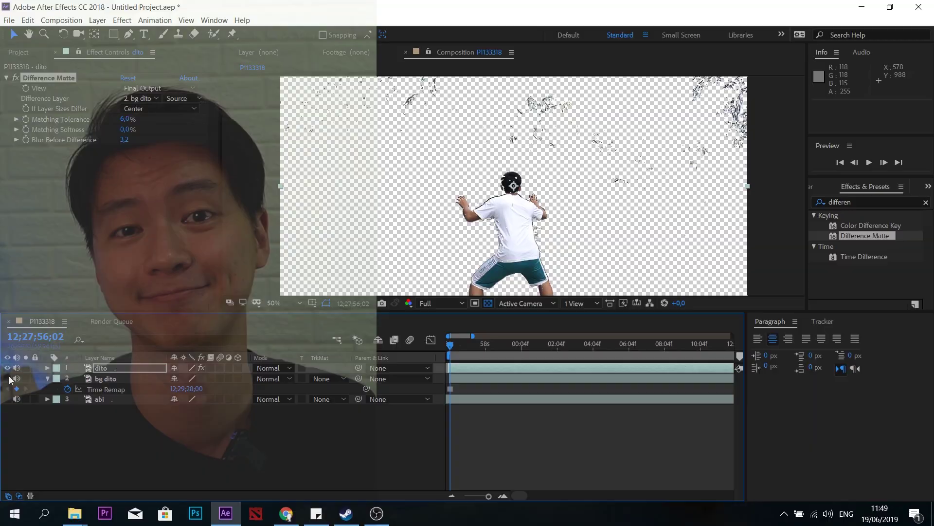
pyautogui.click(7, 378)
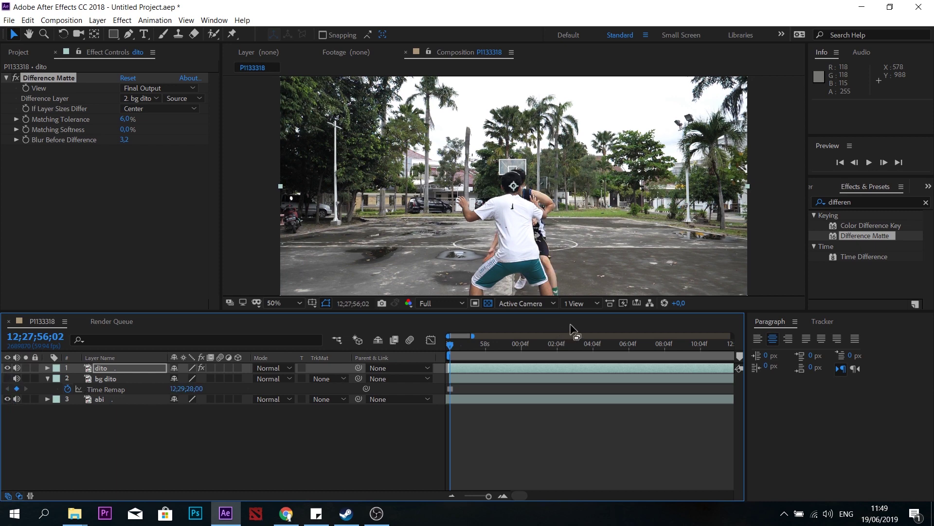
pyautogui.press('space')
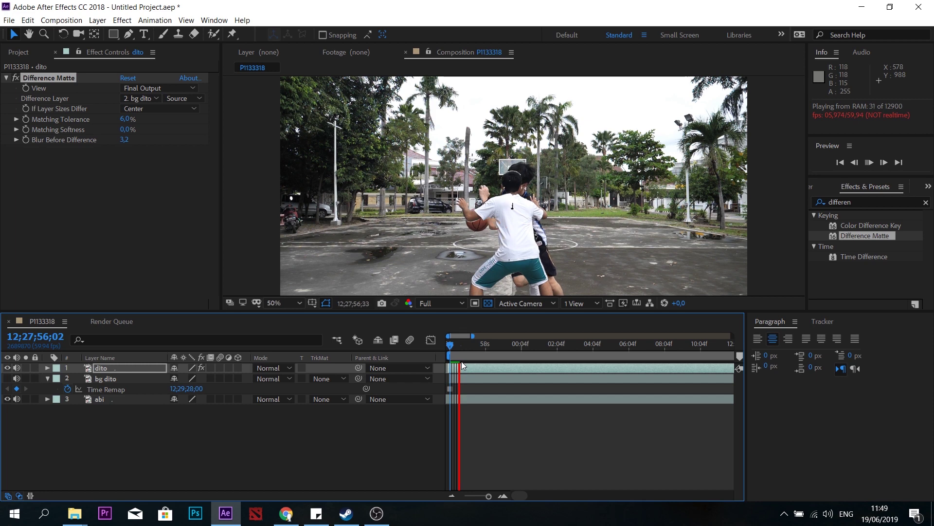
pyautogui.click(463, 345)
pyautogui.moveTo(462, 345); pyautogui.dragTo(514, 345)
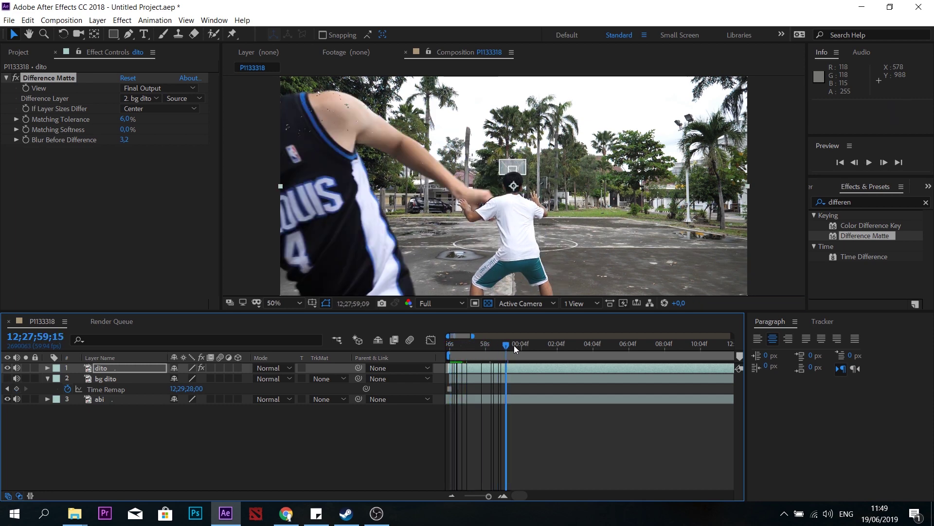
pyautogui.press('Home')
pyautogui.click(144, 370)
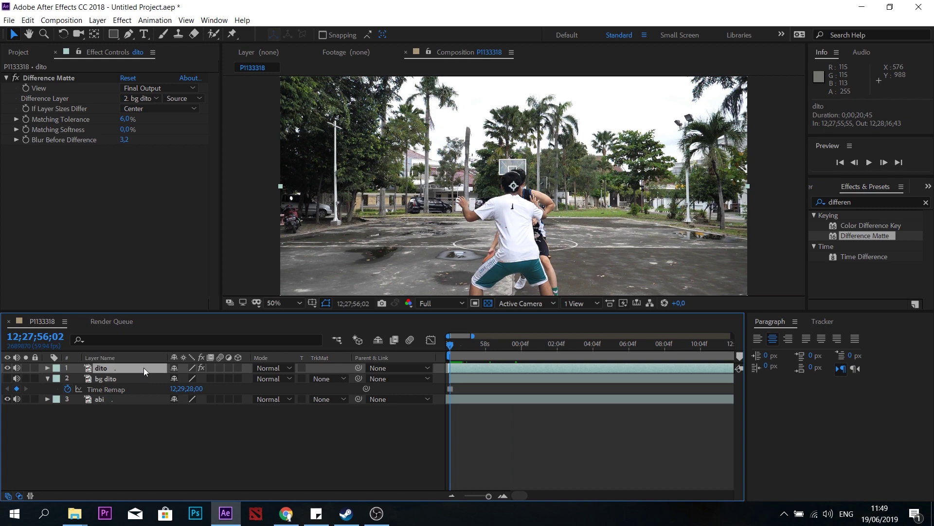
# - Duplicate dito as dito 2 and begin a Pen mask around Dito's shorts
pyautogui.hotkey('ctrl', 'd')
pyautogui.scroll(3, 487, 244)
pyautogui.moveTo(327, 98)
pyautogui.mouseDown()
pyautogui.moveTo(327, 242)
pyautogui.moveTo(583, 208)
pyautogui.mouseUp()
pyautogui.press('g')
pyautogui.hotkey('ctrl', 'z')
pyautogui.moveTo(678, 264)
pyautogui.mouseDown()
pyautogui.moveTo(572, 140)
pyautogui.moveTo(542, 210)
pyautogui.mouseUp()
pyautogui.click(536, 193)
pyautogui.click(498, 188)
pyautogui.click(468, 140)
# - Continue the mask down the inner left leg and close it at the foot
pyautogui.moveTo(308, 198); pyautogui.dragTo(345, 119)
pyautogui.click(339, 139)
pyautogui.click(344, 168)
pyautogui.click(338, 192)
pyautogui.click(337, 236)
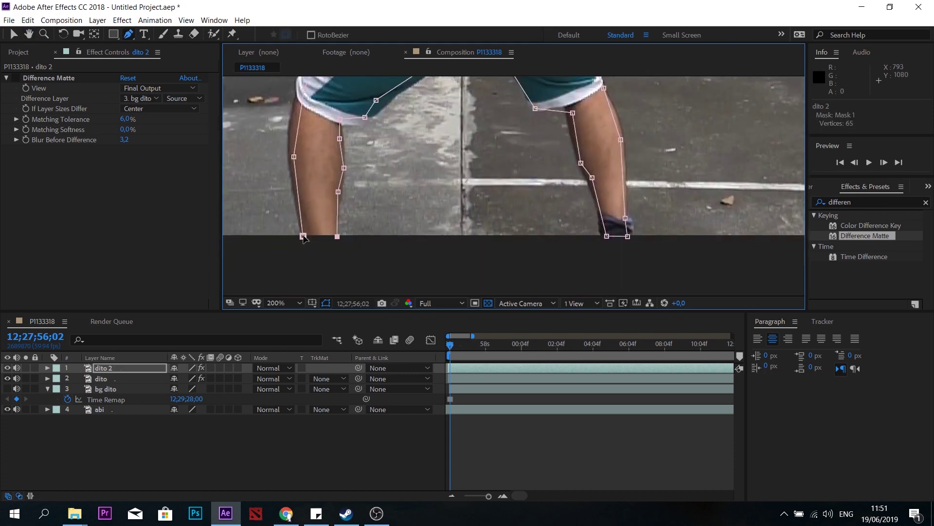
# - Feather dito 2's Mask 1 by 22 pixels and adjust a mask point to follow the moving arm
pyautogui.click(47, 367)
pyautogui.click(58, 379)
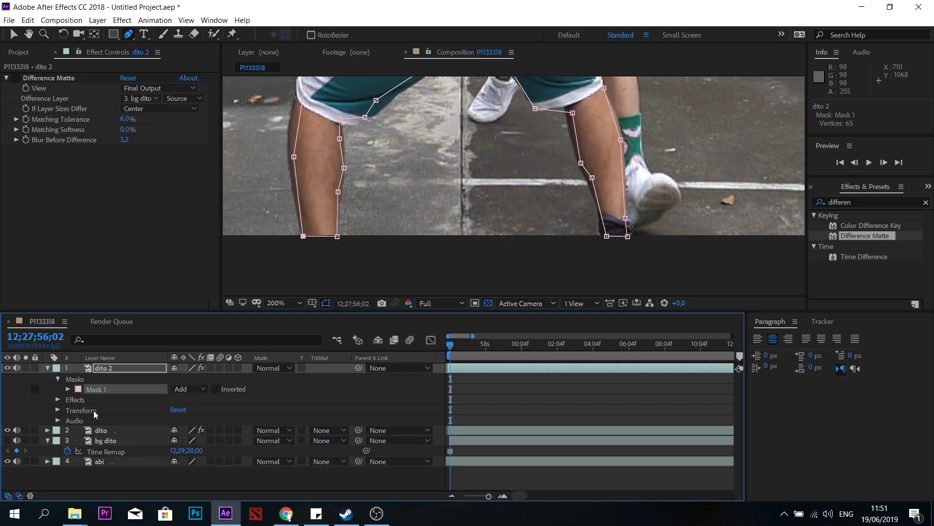
pyautogui.click(58, 399)
pyautogui.click(68, 389)
pyautogui.moveTo(188, 409); pyautogui.dragTo(219, 411)
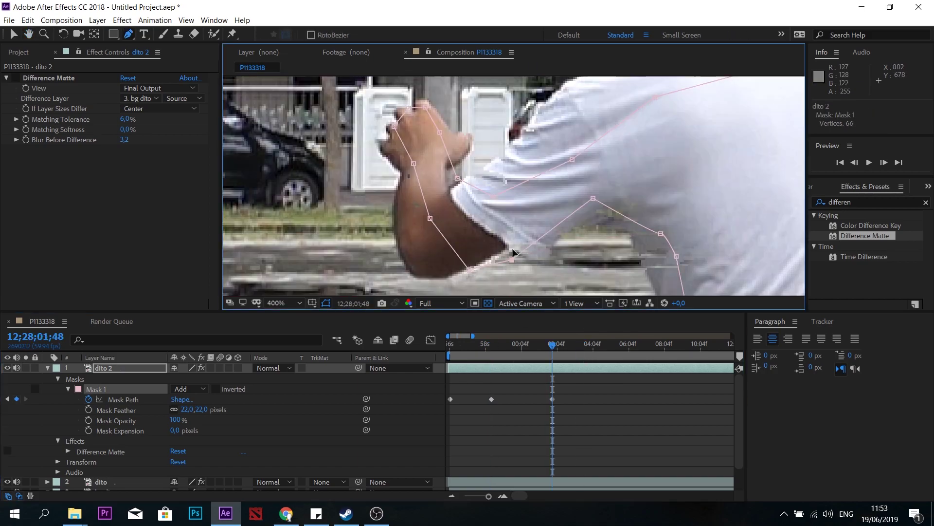
pyautogui.hscroll(5, 599, 174)
pyautogui.scroll(10, 442, 189)
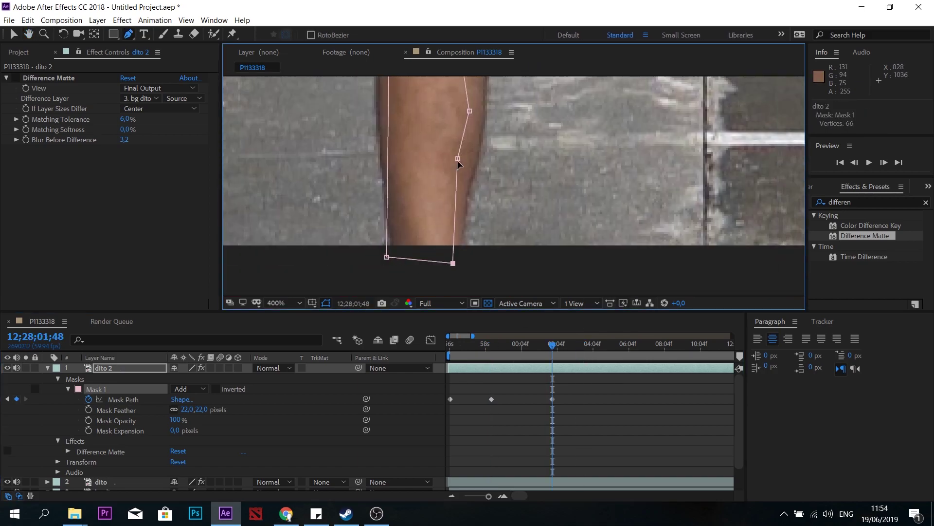
pyautogui.scroll(-2, 428, 204)
pyautogui.moveTo(389, 214); pyautogui.dragTo(405, 230)
pyautogui.scroll(-3, 409, 232)
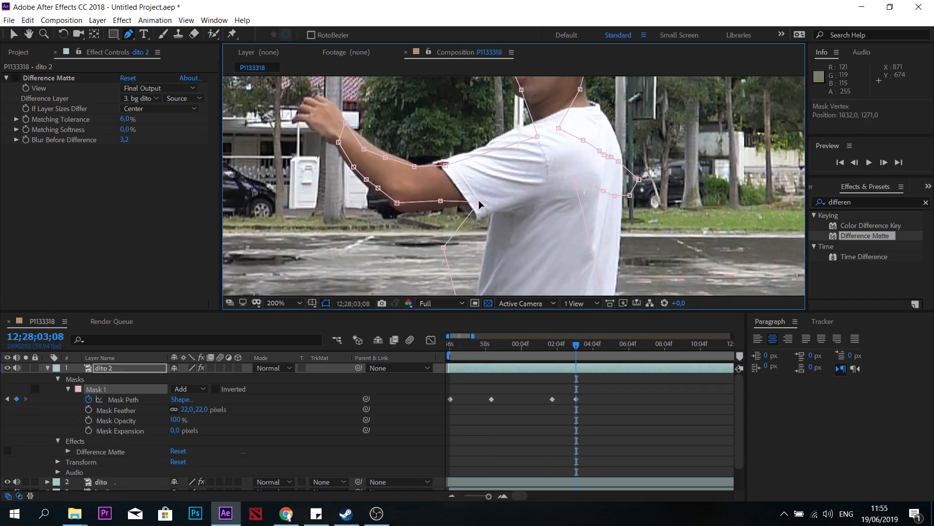
pyautogui.scroll(6, 511, 130)
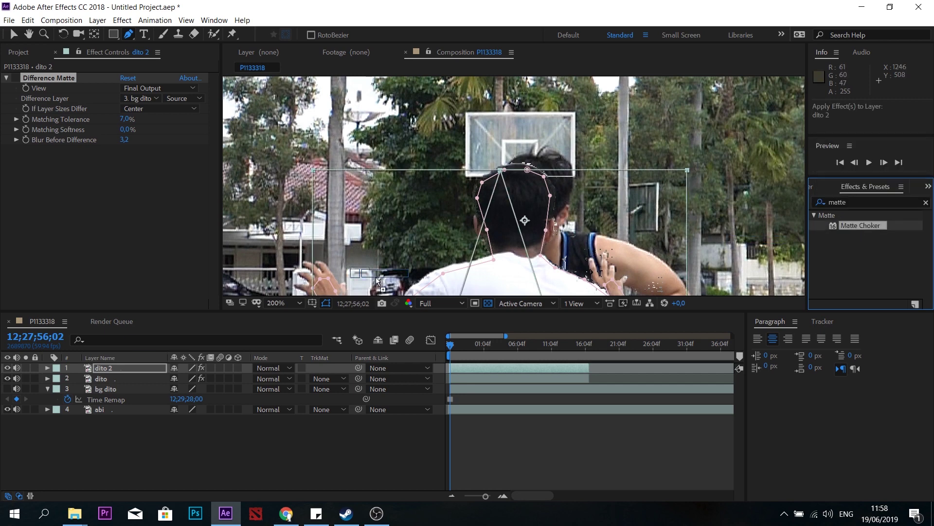
# - Add a Matte Choker with Choke 75 to dito, hide abi, and duplicate abi as abi 2
pyautogui.click(102, 378)
pyautogui.click(147, 471)
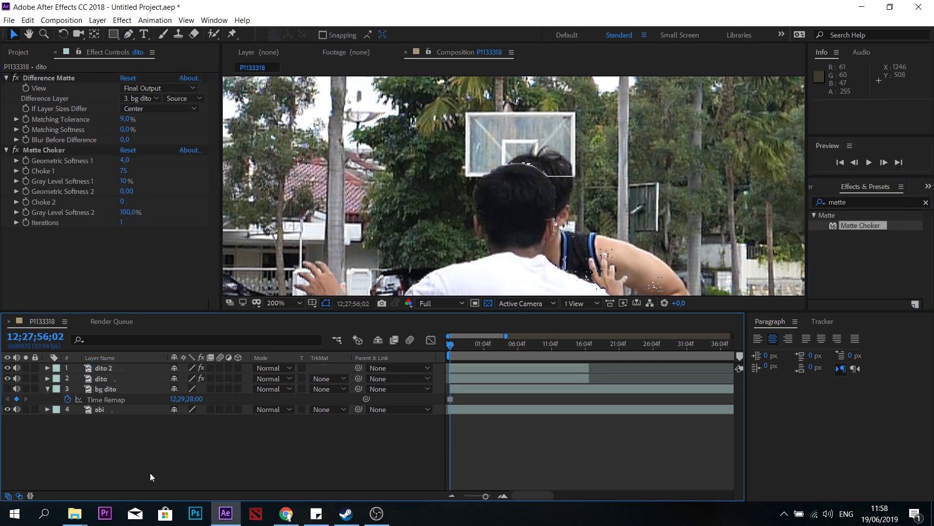
pyautogui.click(7, 410)
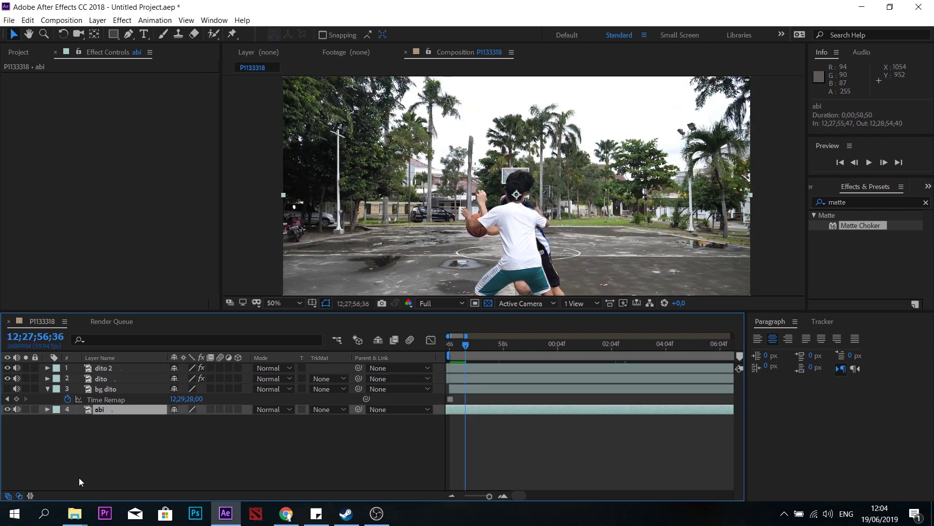
pyautogui.hotkey('ctrl', 'd')
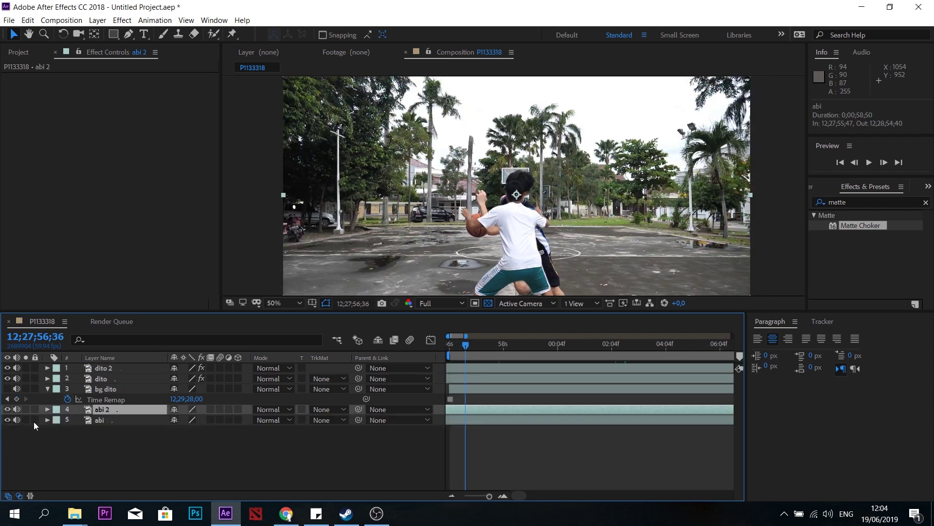
# - Move abi 2 to the top of the layer stack
pyautogui.moveTo(146, 411); pyautogui.dragTo(156, 365)
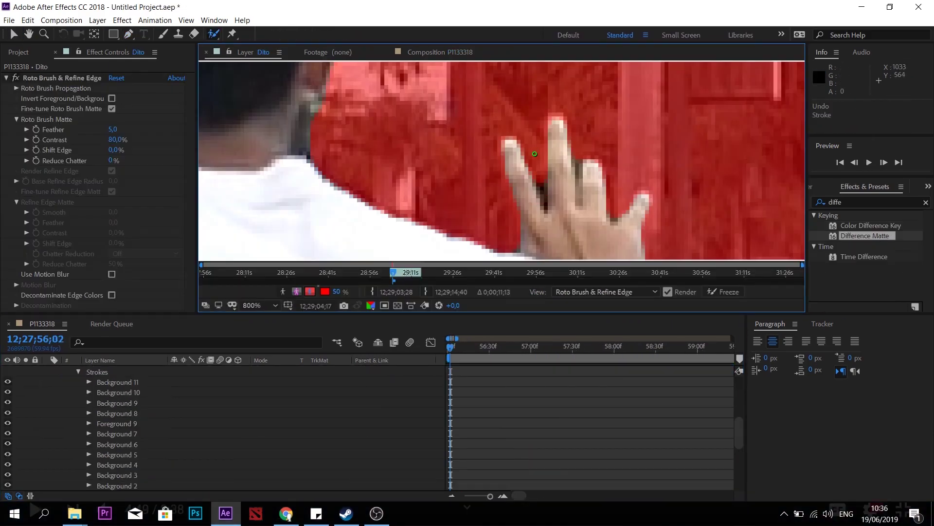
# - Paint a Refine Edge stroke along the left side of Dito's head
pyautogui.press(',')
pyautogui.hotkey('alt', 'w')
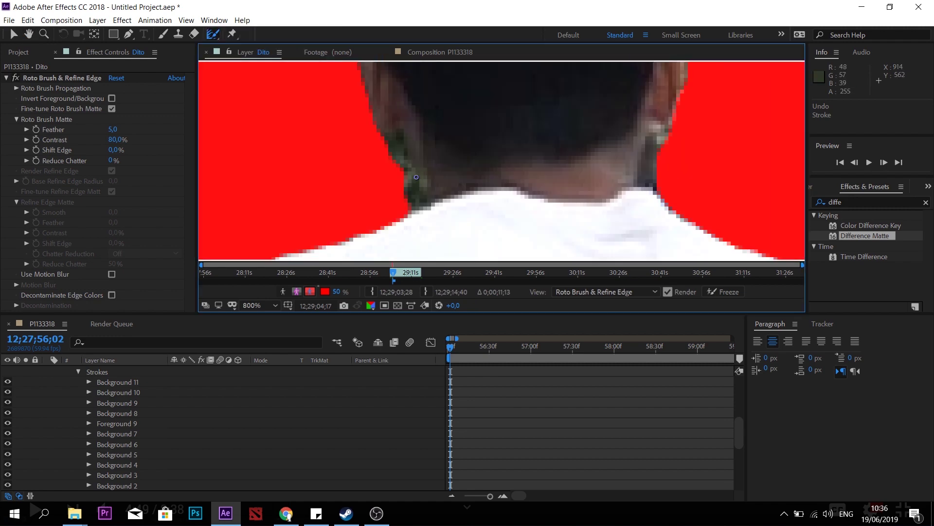
pyautogui.moveTo(408, 166); pyautogui.dragTo(402, 139)
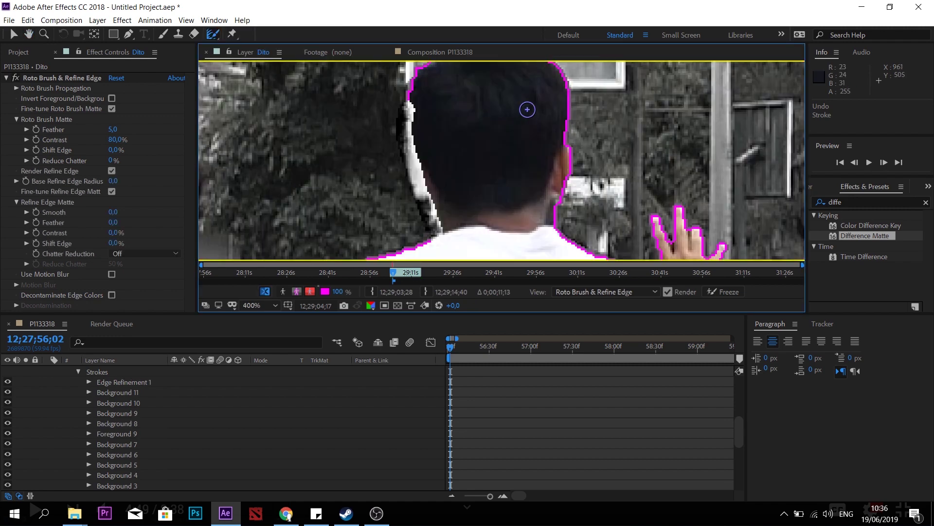
pyautogui.click(267, 291)
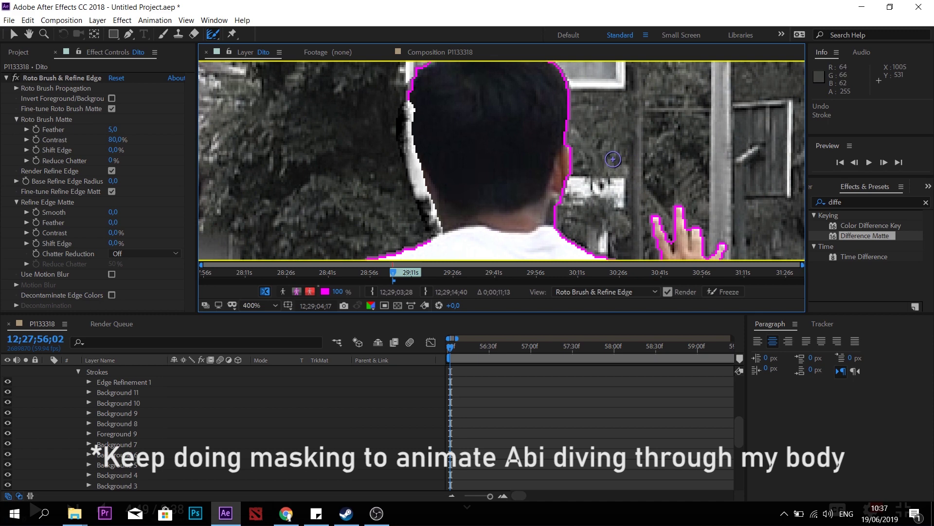
# - Add Roto Brush foreground strokes along Dito's raised hand and arm edge
pyautogui.press(',')
pyautogui.moveTo(519, 125); pyautogui.dragTo(556, 144)
pyautogui.press('.')
pyautogui.press('.')
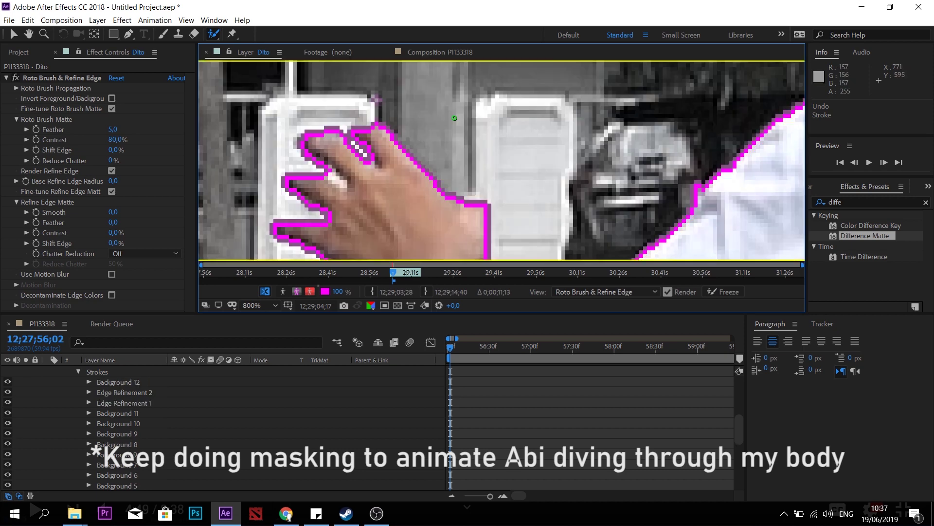
pyautogui.moveTo(454, 118); pyautogui.dragTo(433, 59)
pyautogui.moveTo(456, 195); pyautogui.dragTo(441, 168)
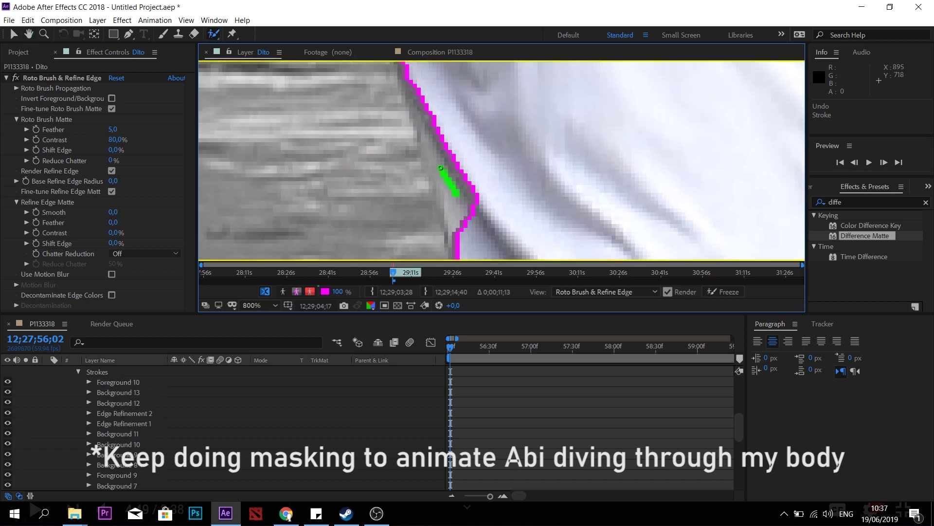
pyautogui.moveTo(448, 87); pyautogui.dragTo(455, 126)
pyautogui.moveTo(392, 153)
pyautogui.mouseDown()
pyautogui.moveTo(409, 199)
pyautogui.moveTo(511, 125)
pyautogui.moveTo(546, 128)
pyautogui.mouseUp()
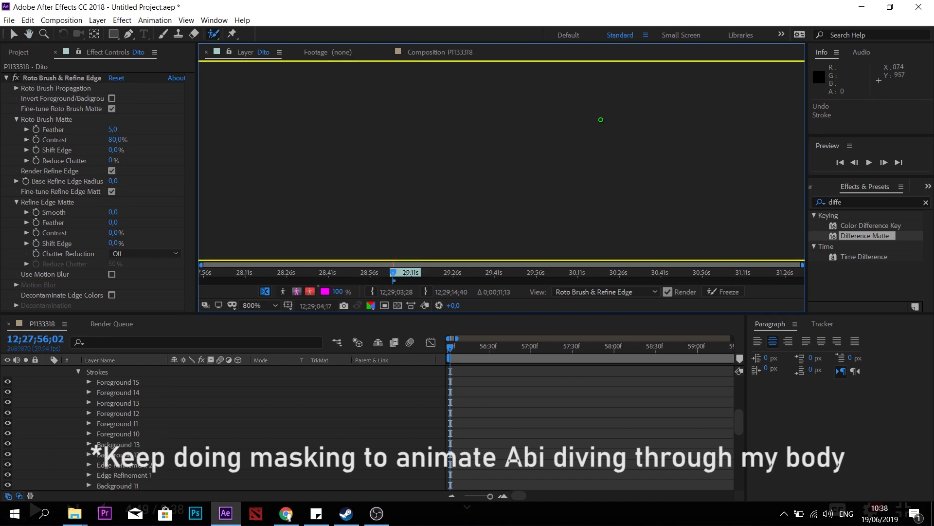